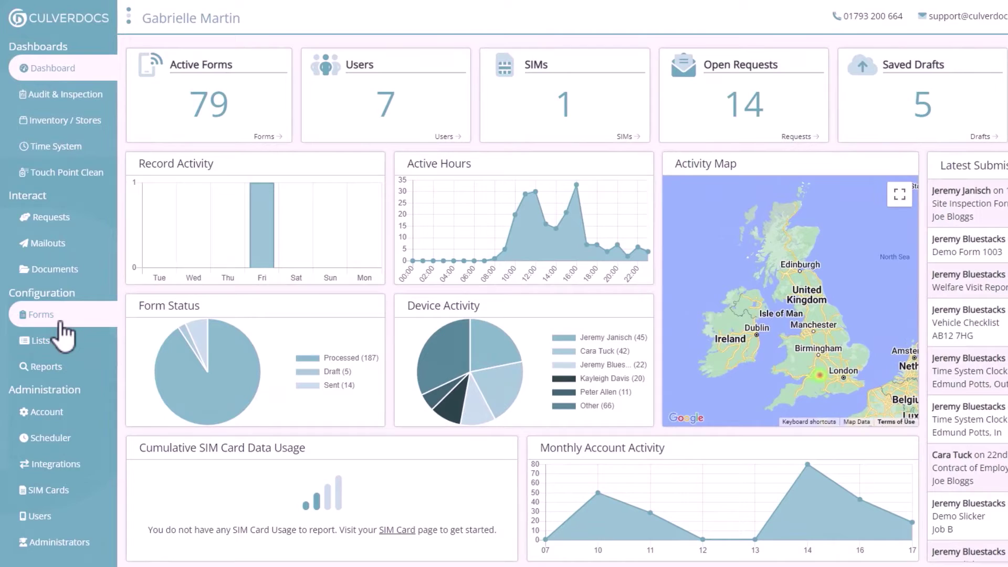
From the forms list, create a new form named 'Introduction to Form Builder'
click(59, 323)
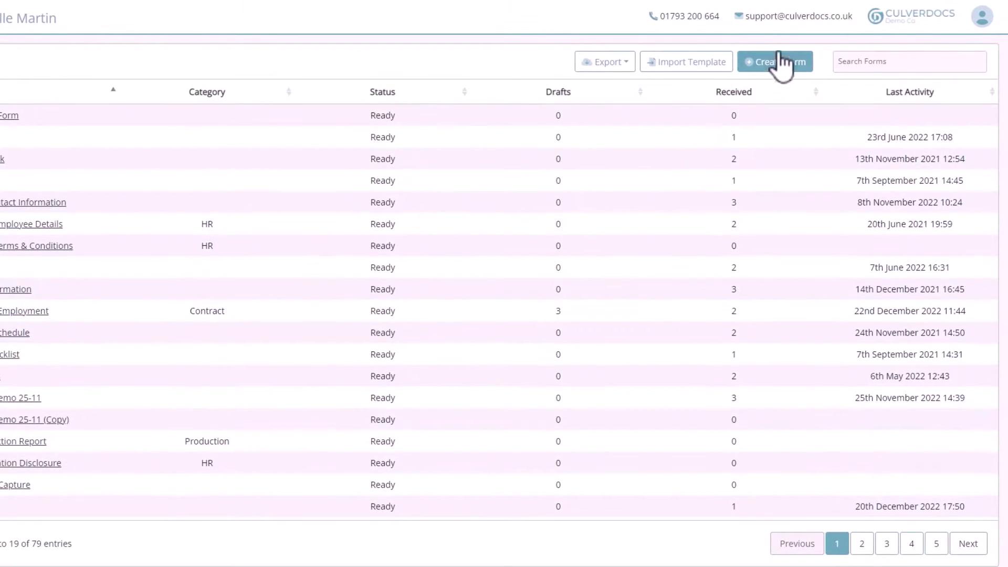
click(782, 62)
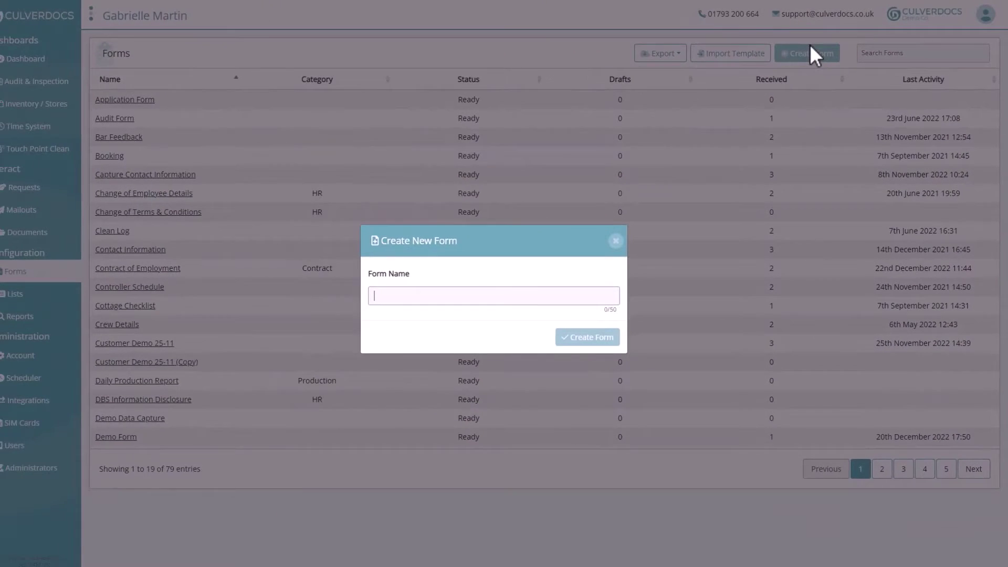
text(Introduction to Form Builder)
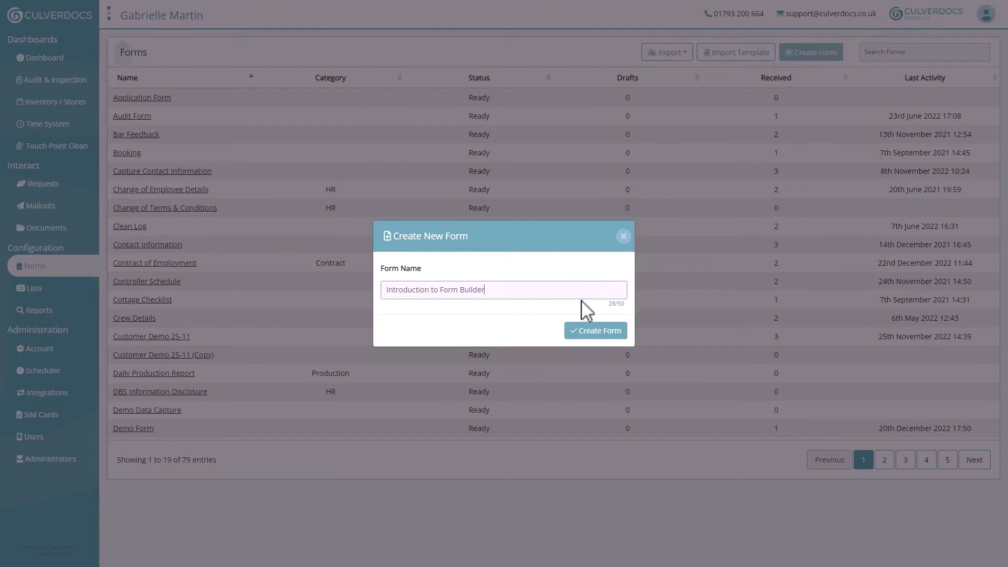
click(585, 330)
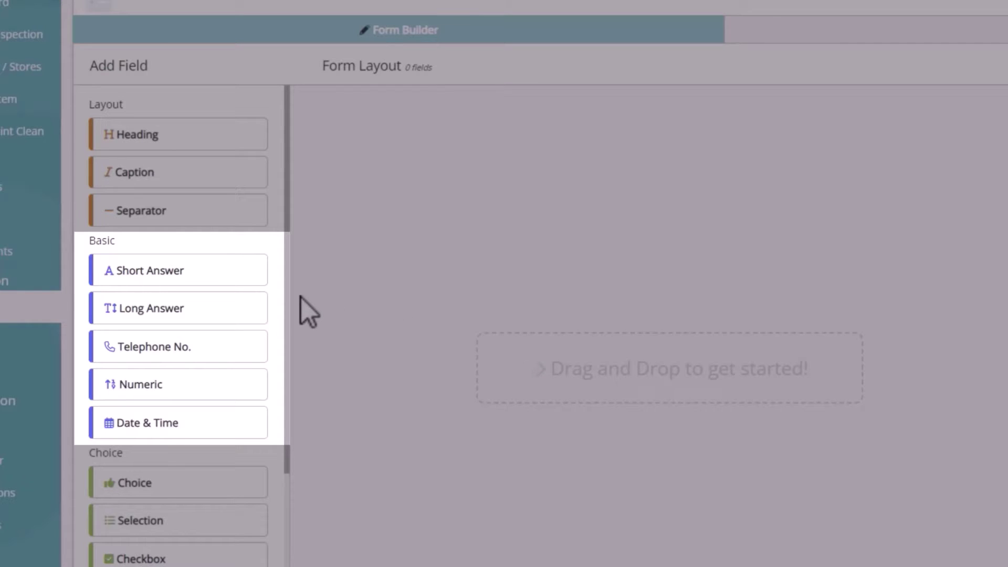
scroll(280, 337, down, 3)
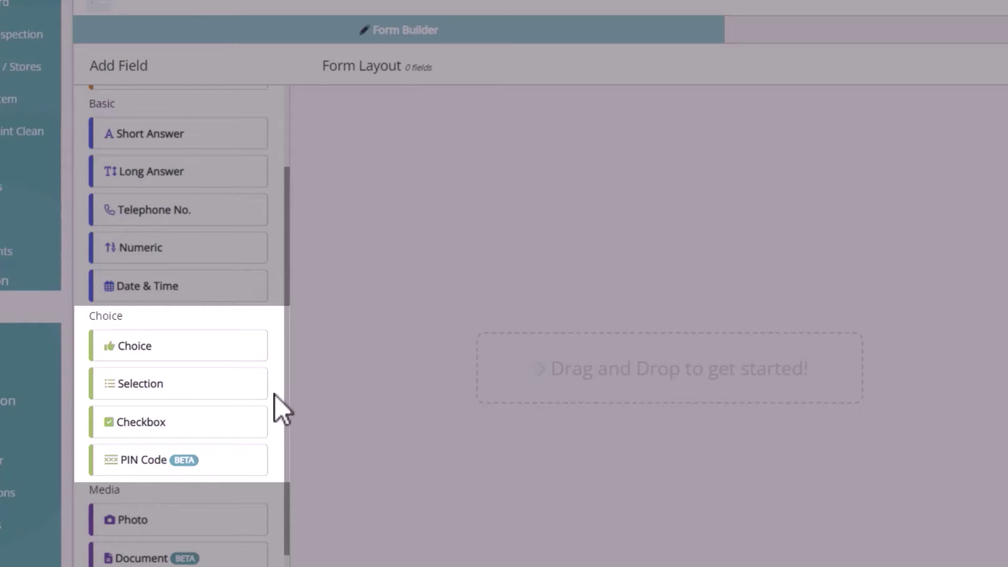
scroll(275, 395, down, 6)
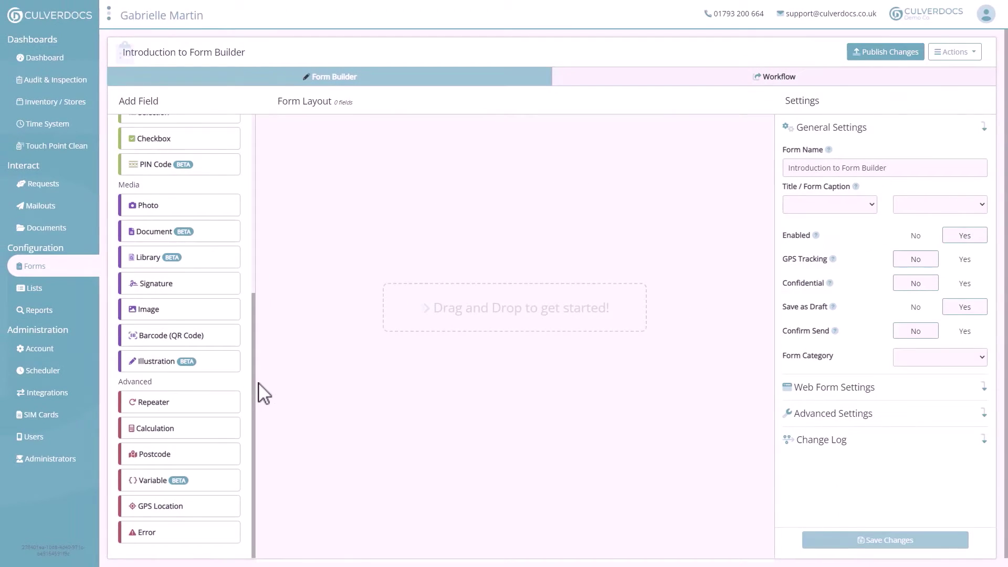
Add a Heading field captioned 'Heading' and place it at the top of the form
drag(253, 386, 252, 199)
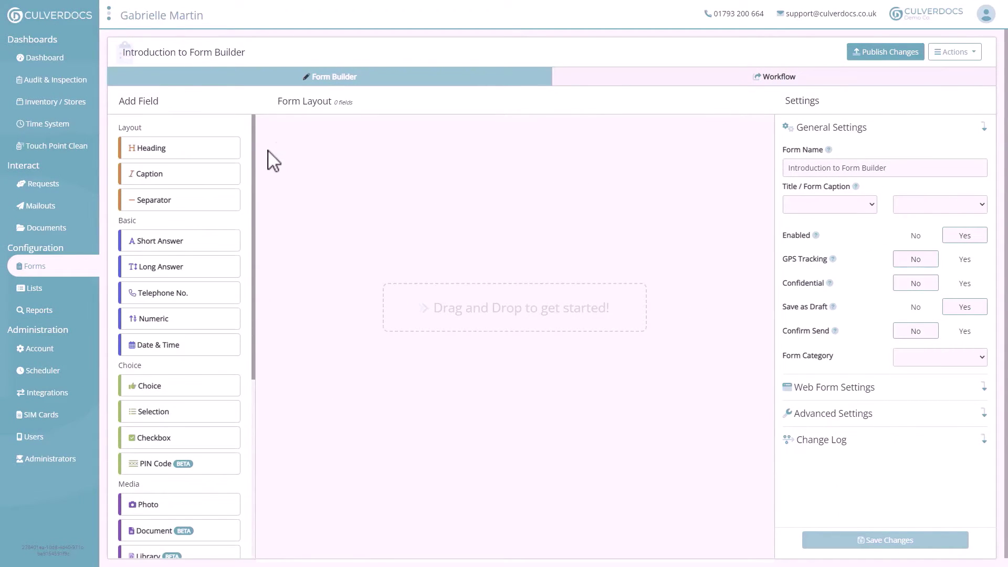
click(205, 150)
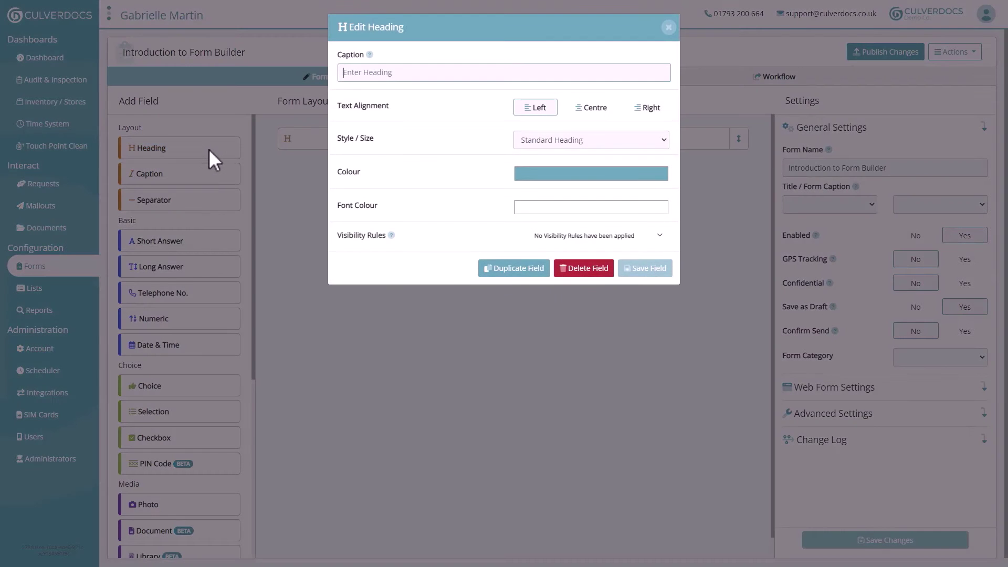
text(Heading)
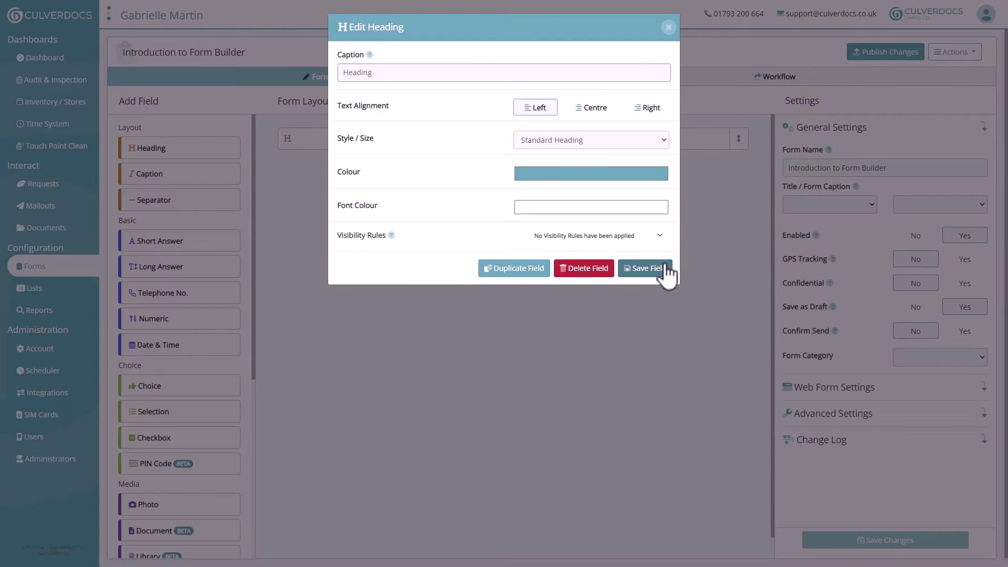
click(665, 265)
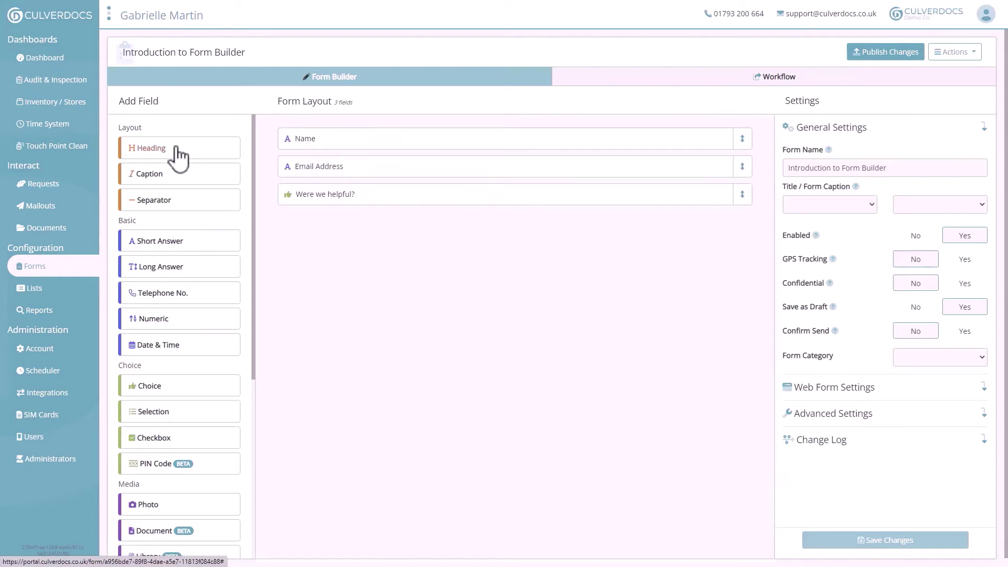
drag(180, 153, 329, 132)
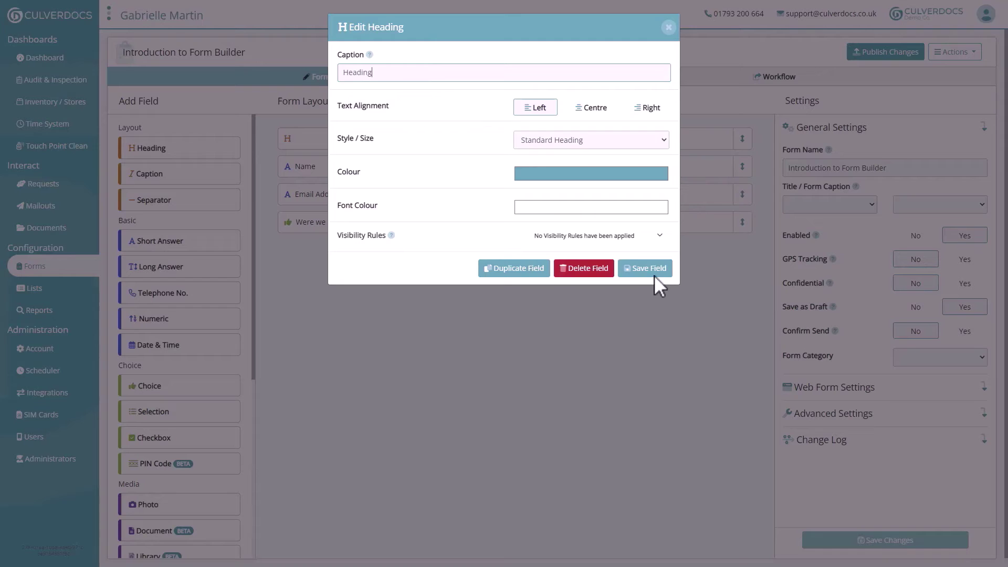
click(649, 268)
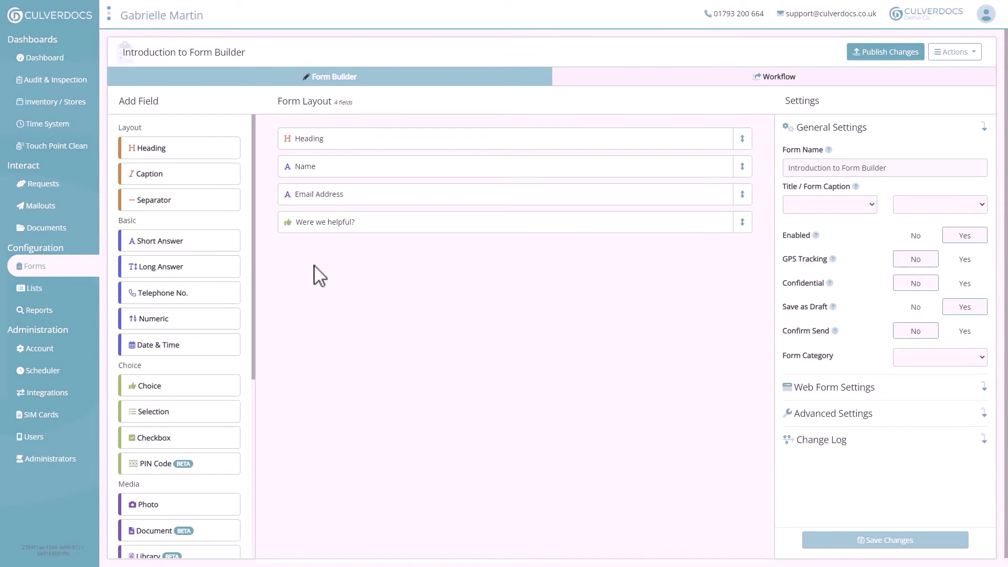
Add a short-answer field captioned 'Surname' with Required Field set to Yes
click(208, 246)
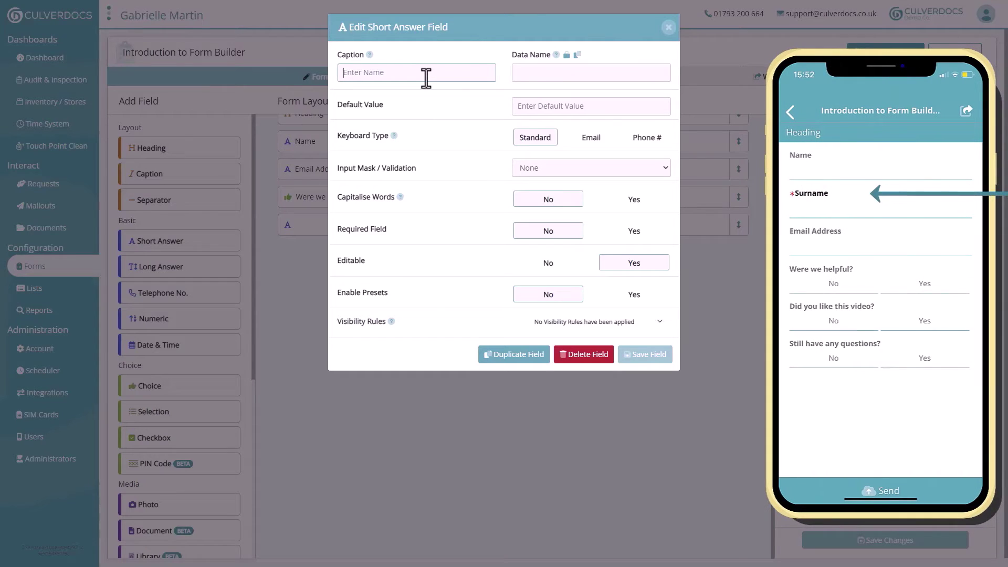
text(Surname)
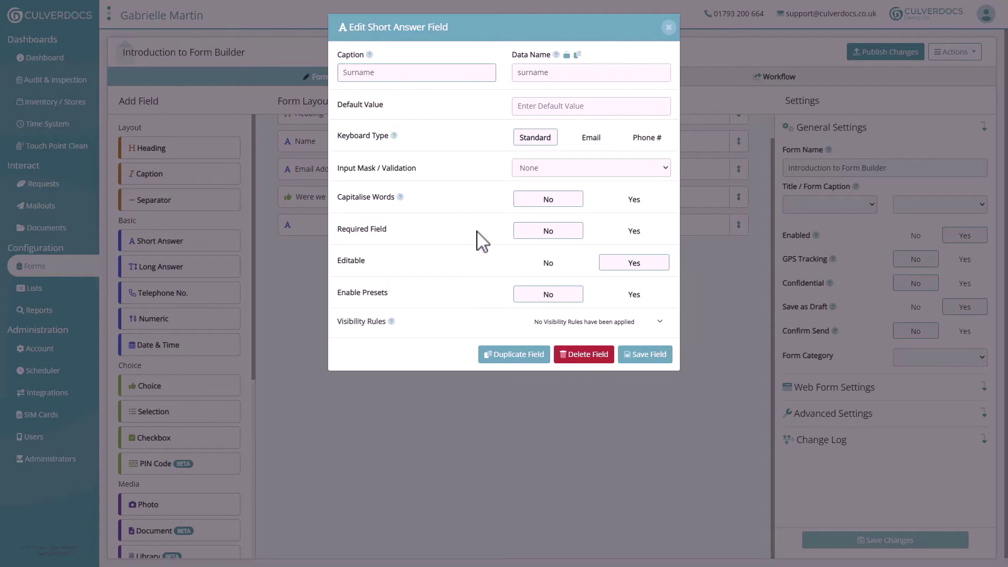
click(634, 232)
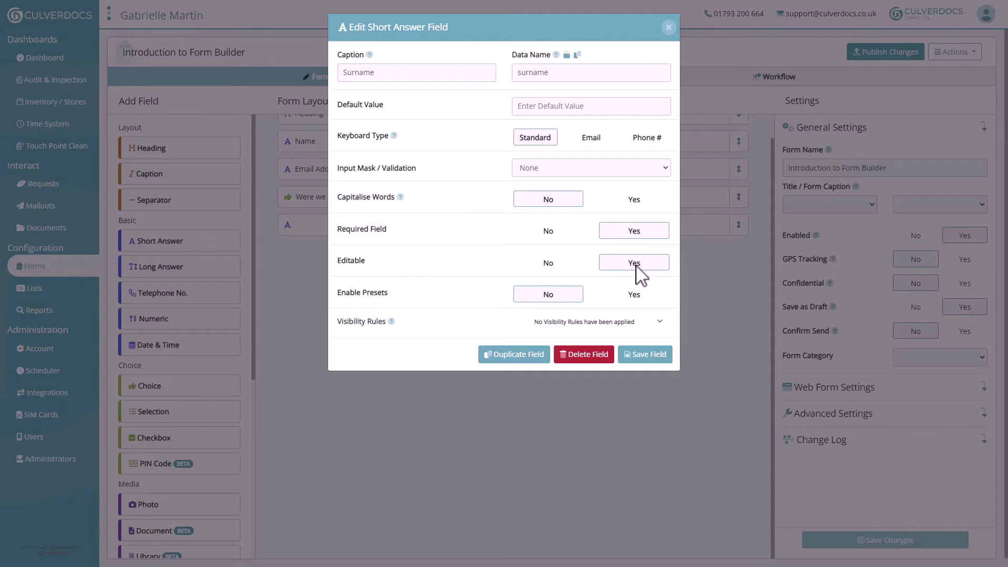
click(646, 355)
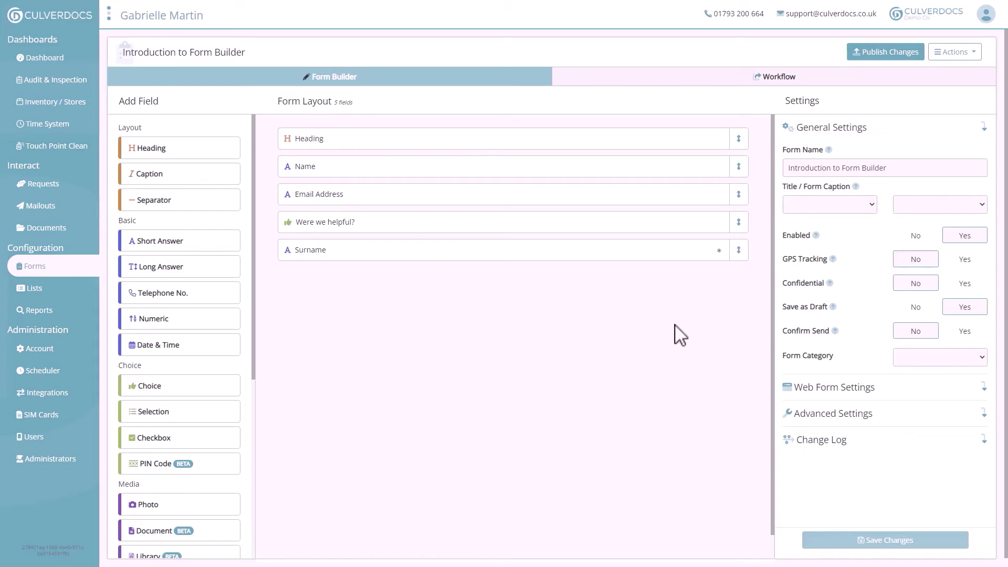
Move the Surname field up so it sits directly below Name
drag(736, 250, 736, 192)
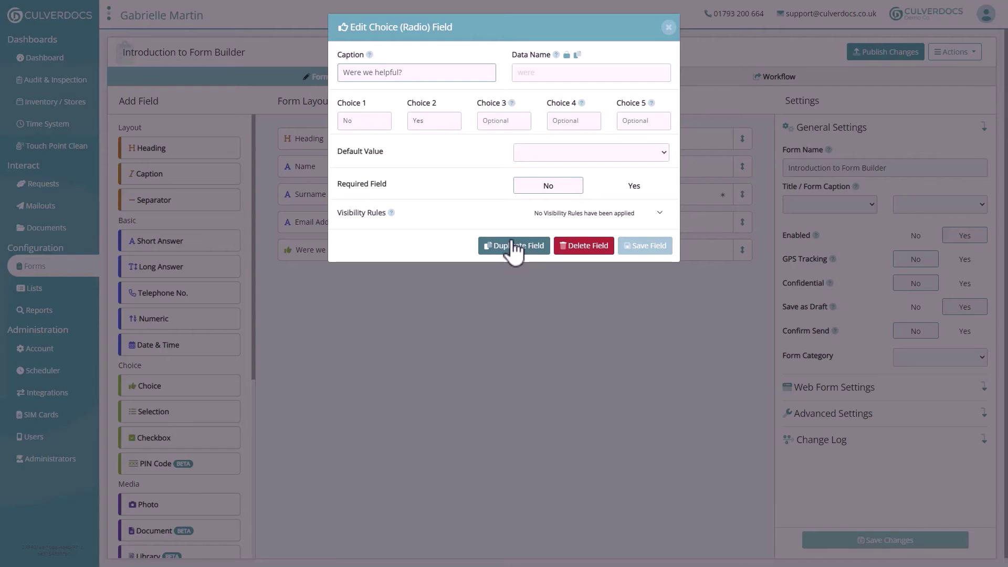
Duplicate 'Were we helpful?' as 'Did you like this video?' and 'Still have any questions?'
click(513, 250)
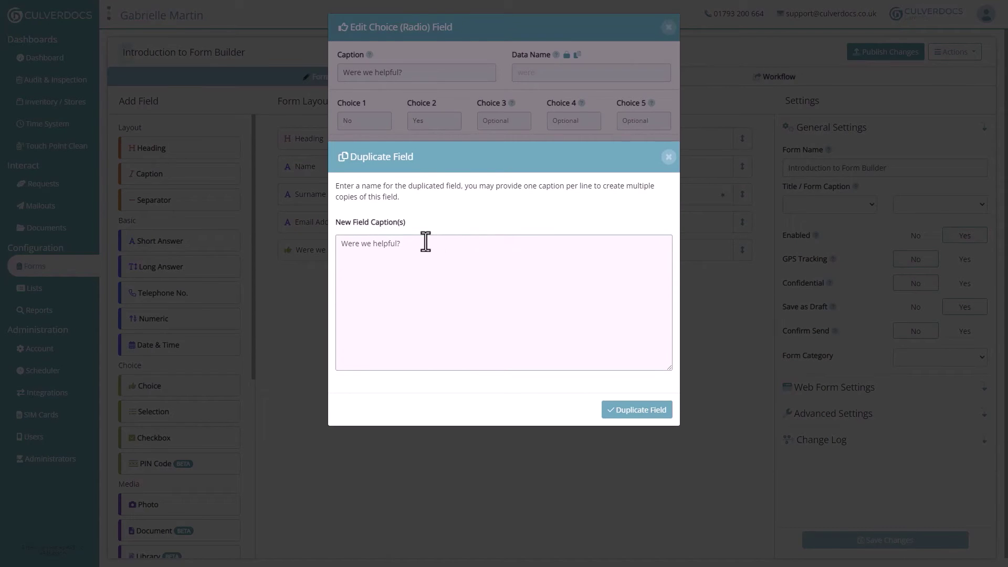
triple_click(425, 241)
key(BackSpace)
text(Did you like this video? Still have any questions?)
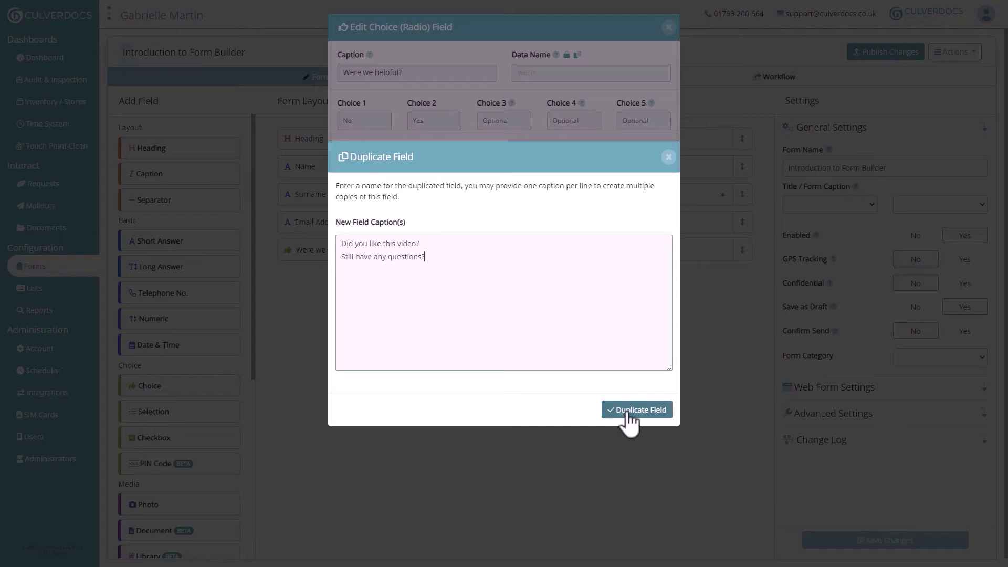
click(626, 412)
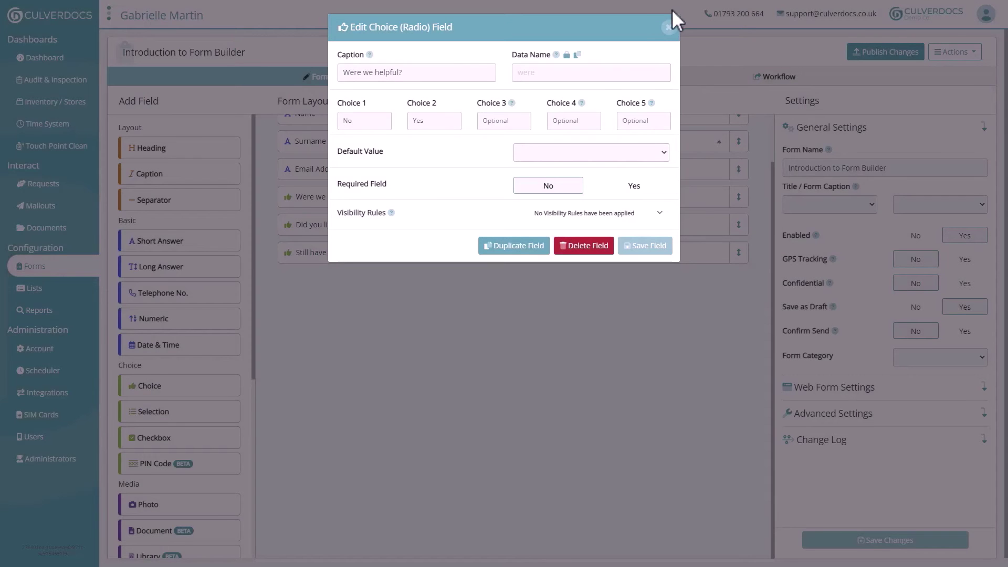
click(668, 27)
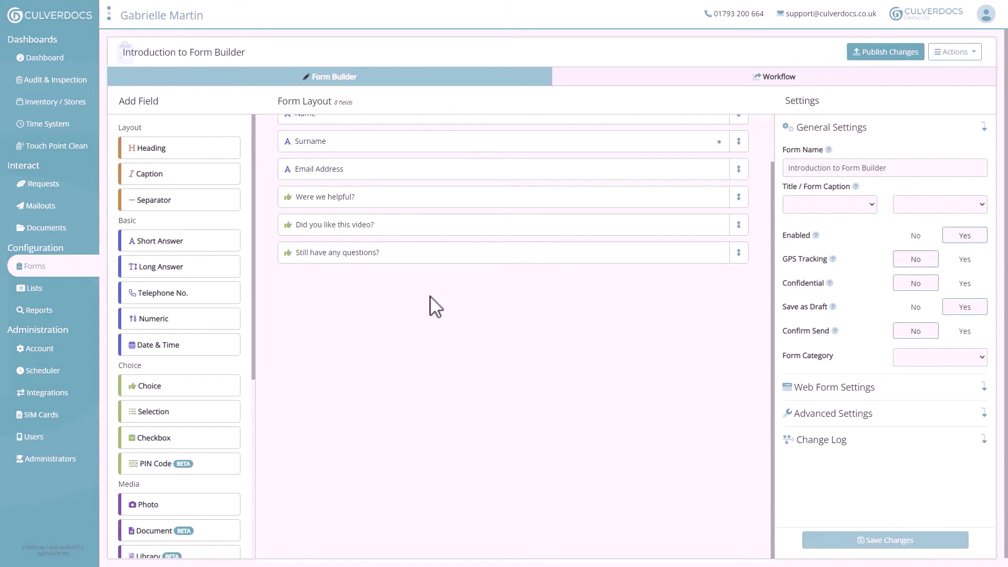
Delete the surplus field, leaving seven fields in the form layout
right_click(673, 254)
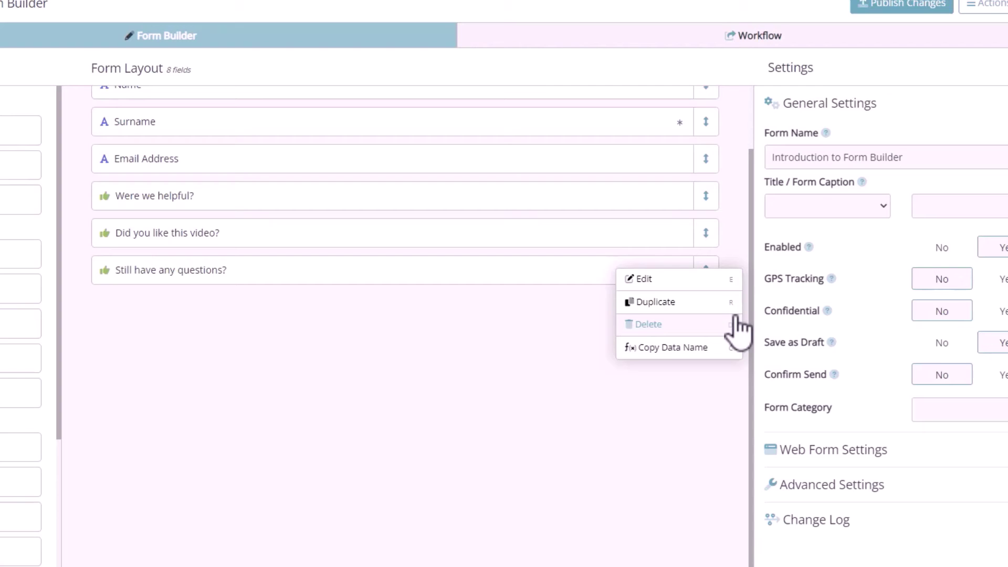
click(629, 395)
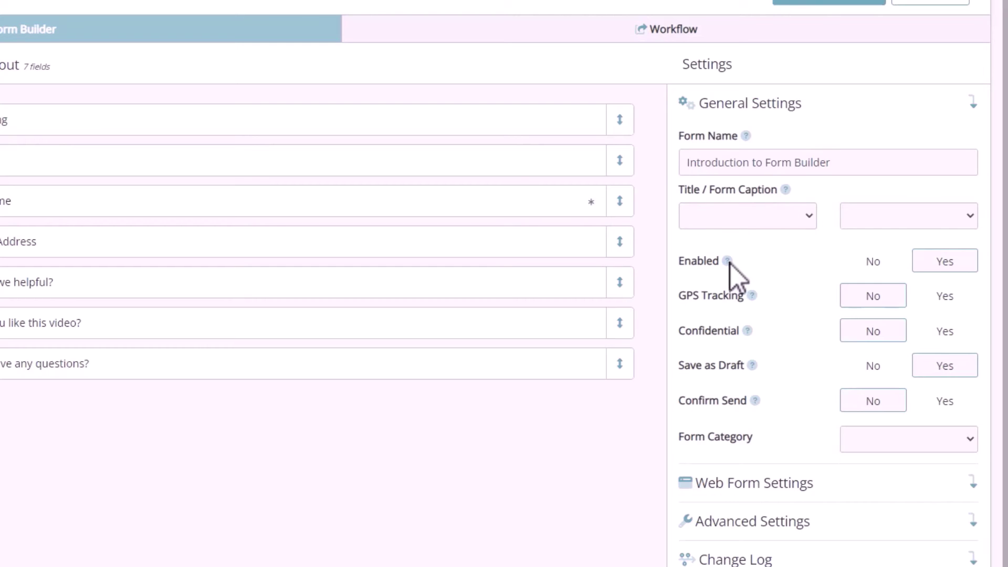
Set the form title fields to Name and Surname and turn GPS Tracking on
mouse_move(729, 264)
mouse_move(754, 295)
mouse_move(751, 332)
mouse_move(752, 368)
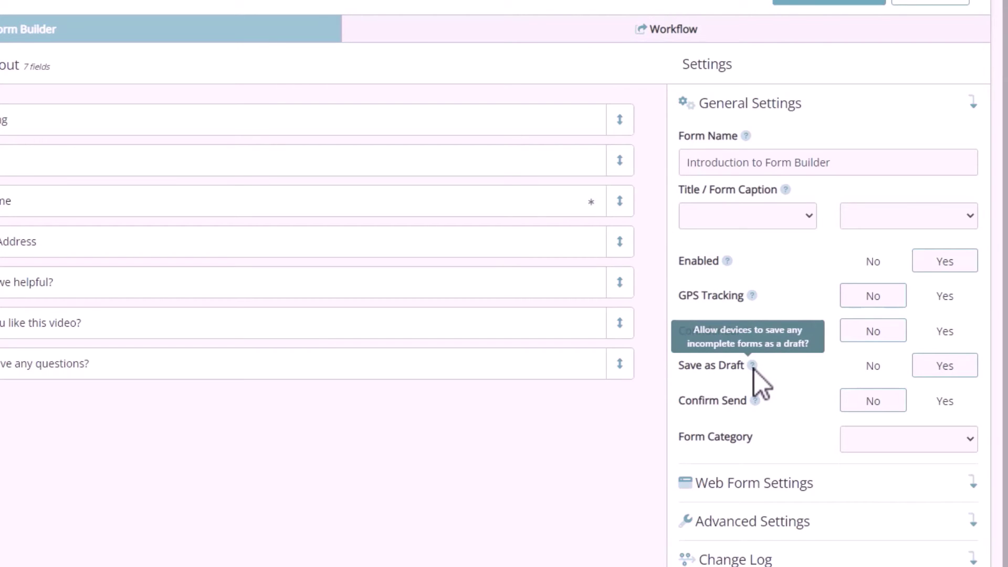
mouse_move(755, 402)
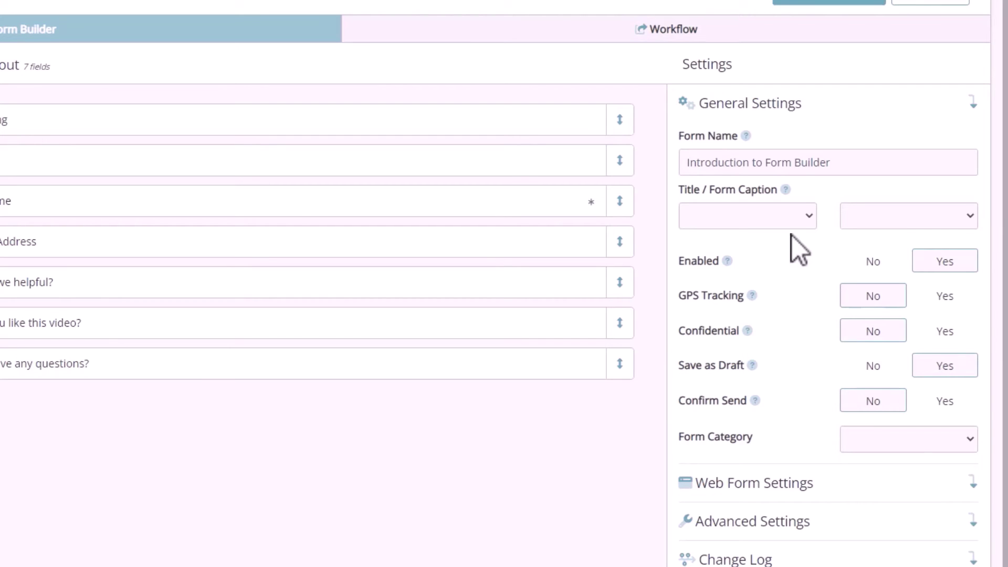
click(807, 217)
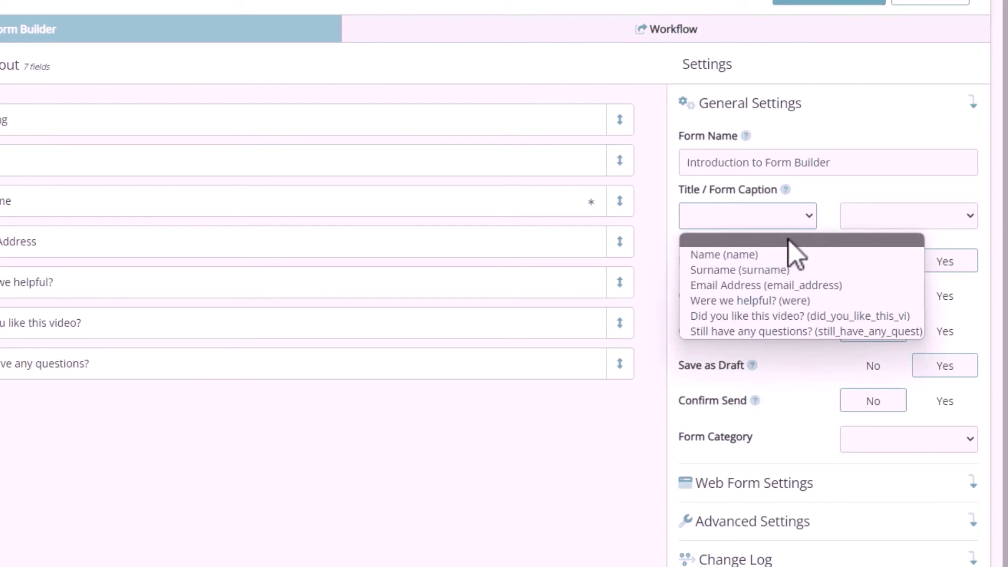
click(781, 254)
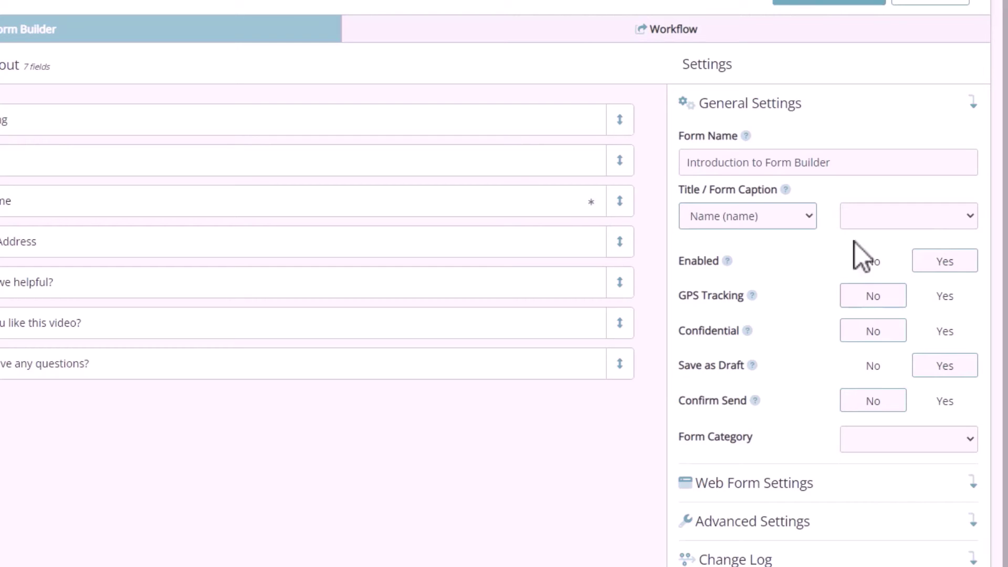
click(965, 215)
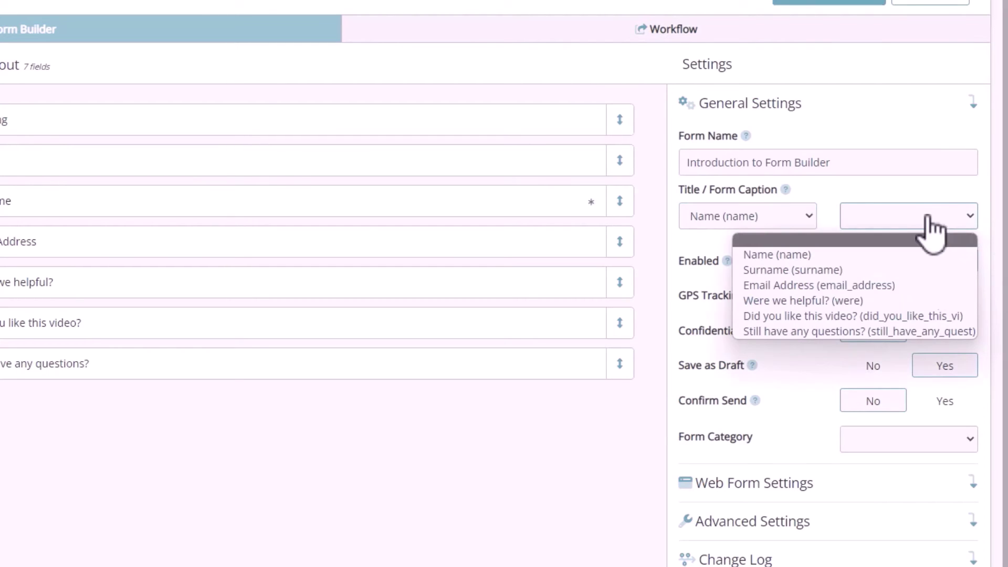
click(837, 269)
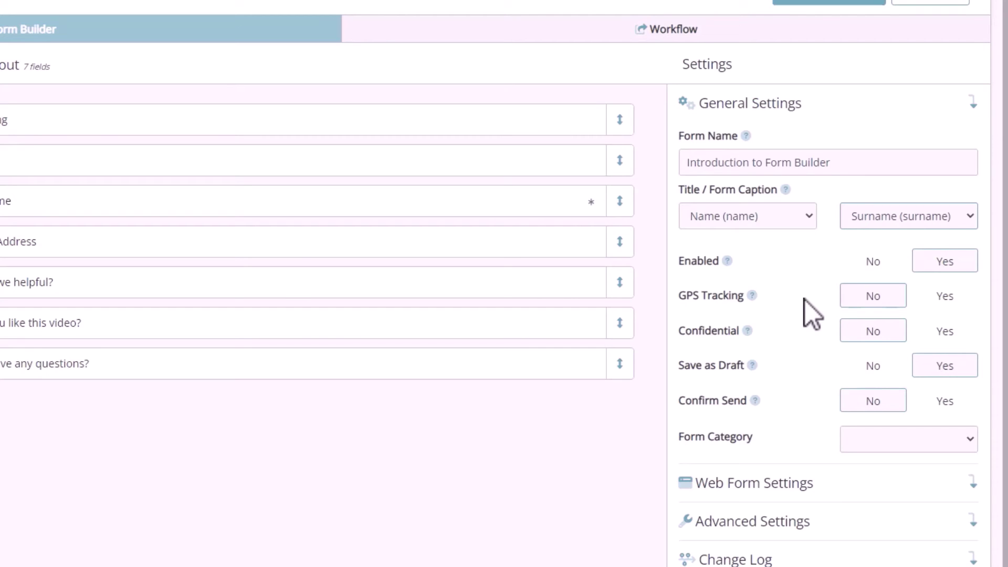
click(951, 297)
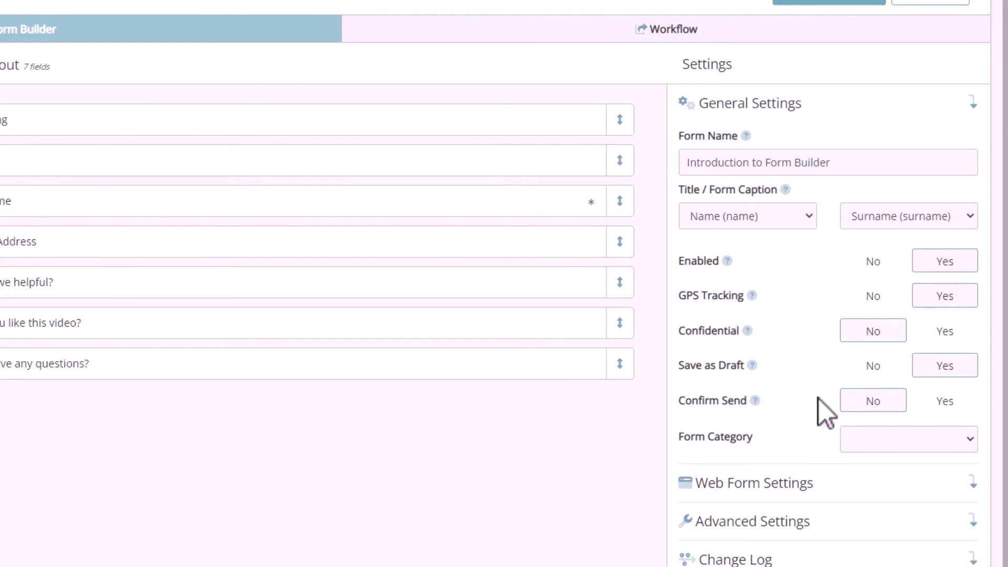
click(914, 441)
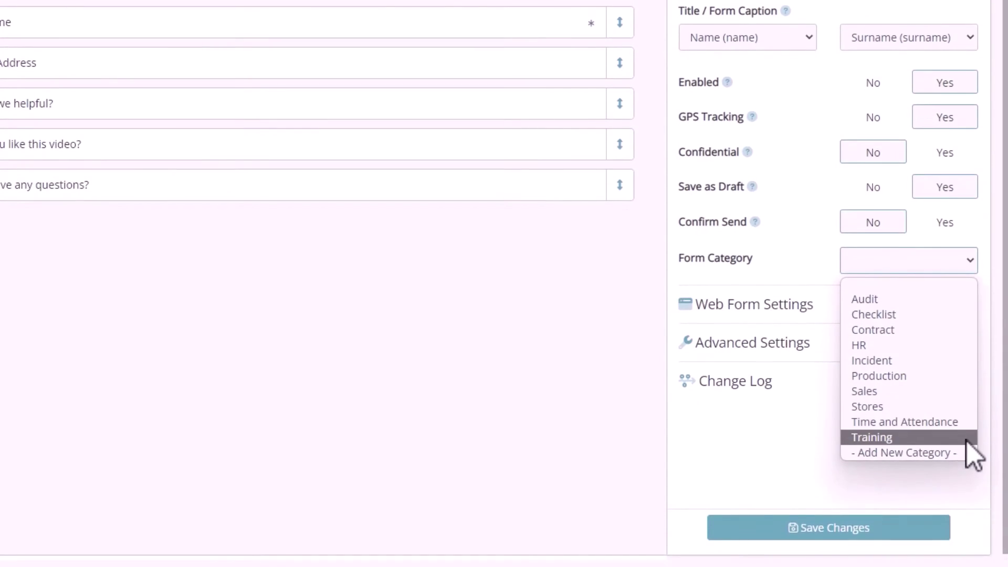
In Web Form Settings, set Share via Email to Yes
click(968, 322)
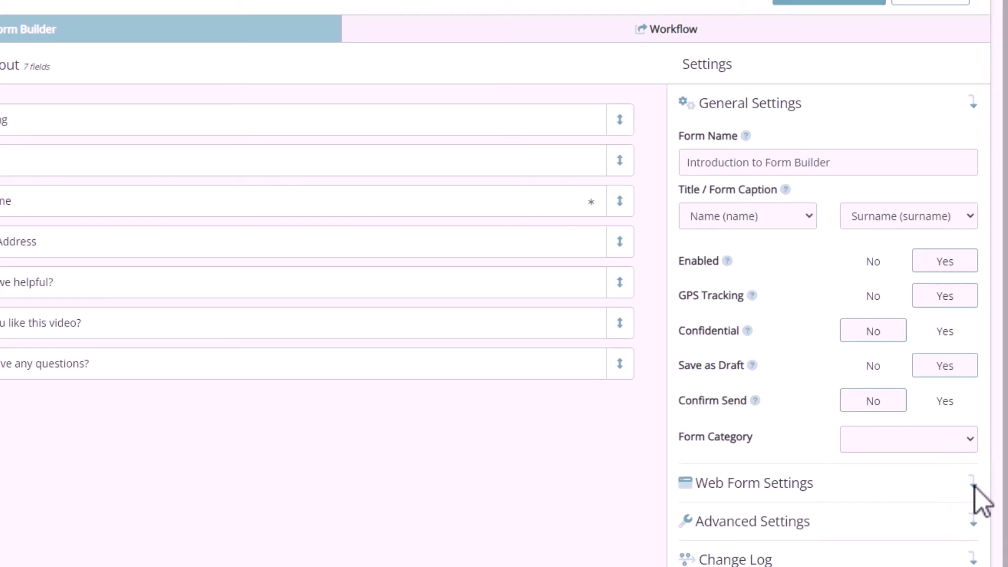
click(972, 369)
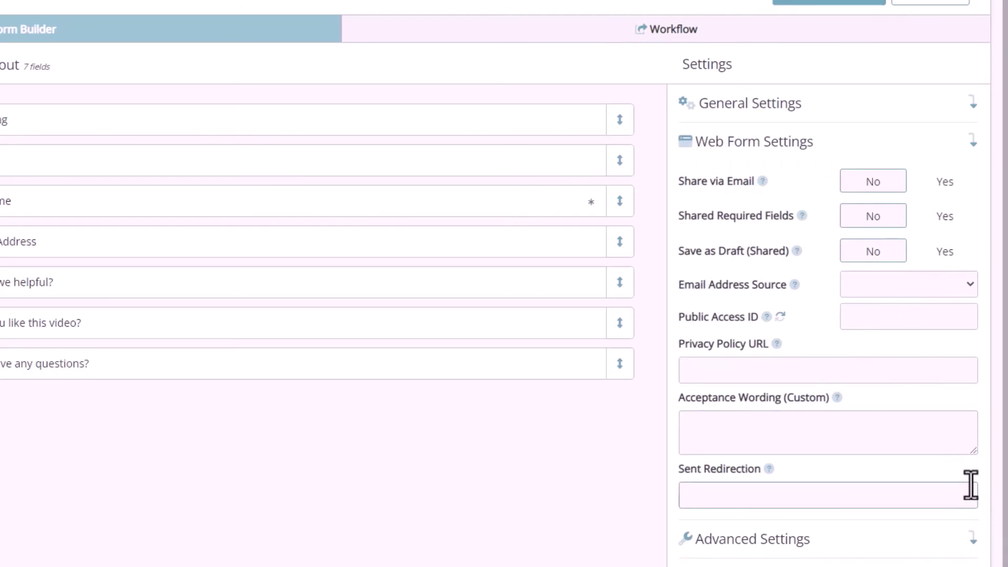
click(942, 196)
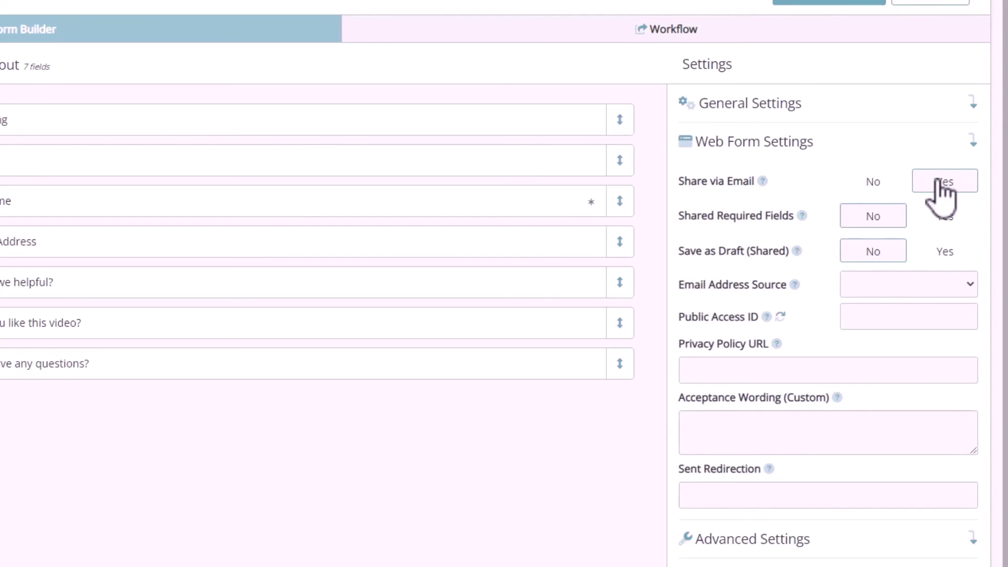
click(978, 148)
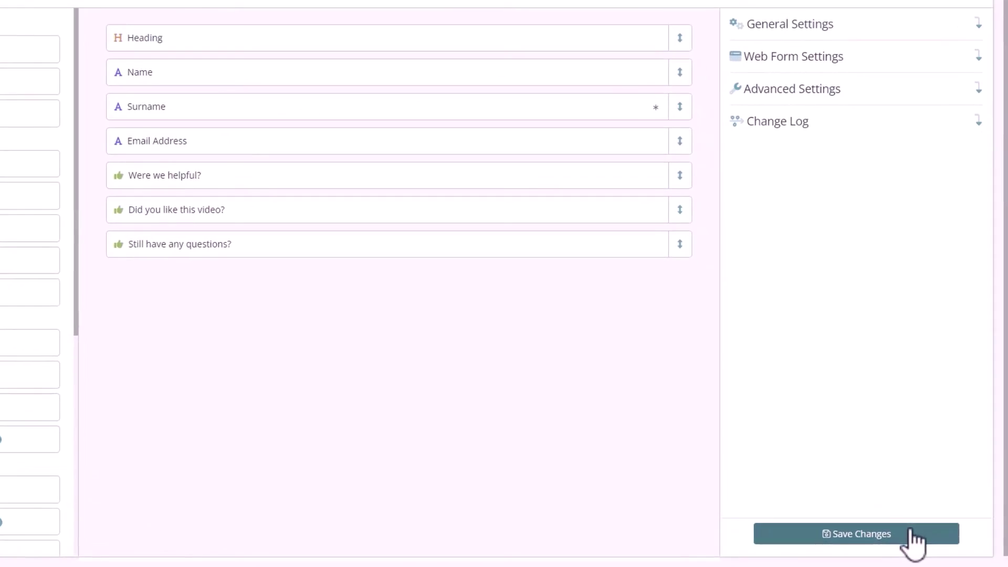
Save the General and Web Form settings changes with Save Changes
click(927, 540)
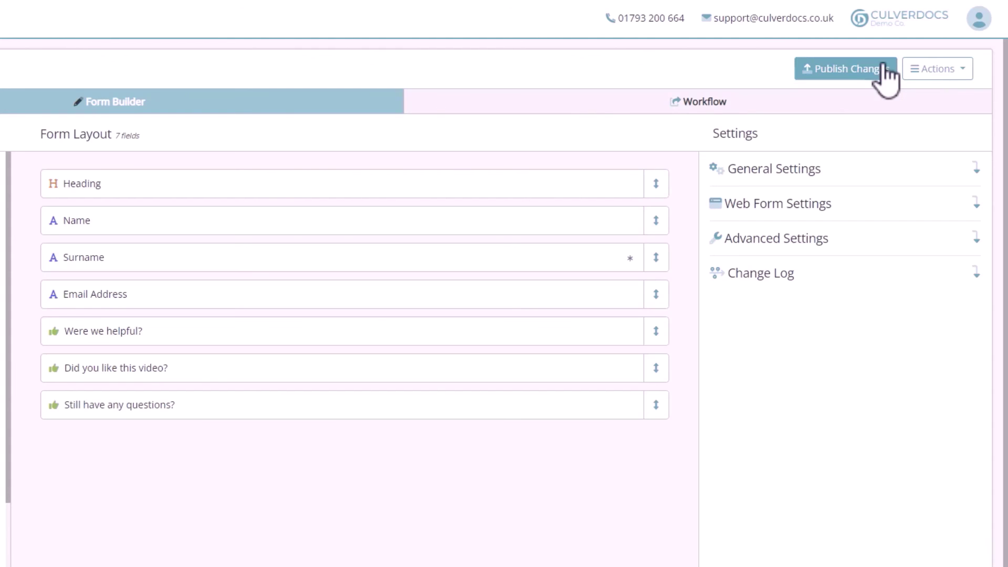
Publish the seven-field 'Introduction to Form Builder' form
click(884, 68)
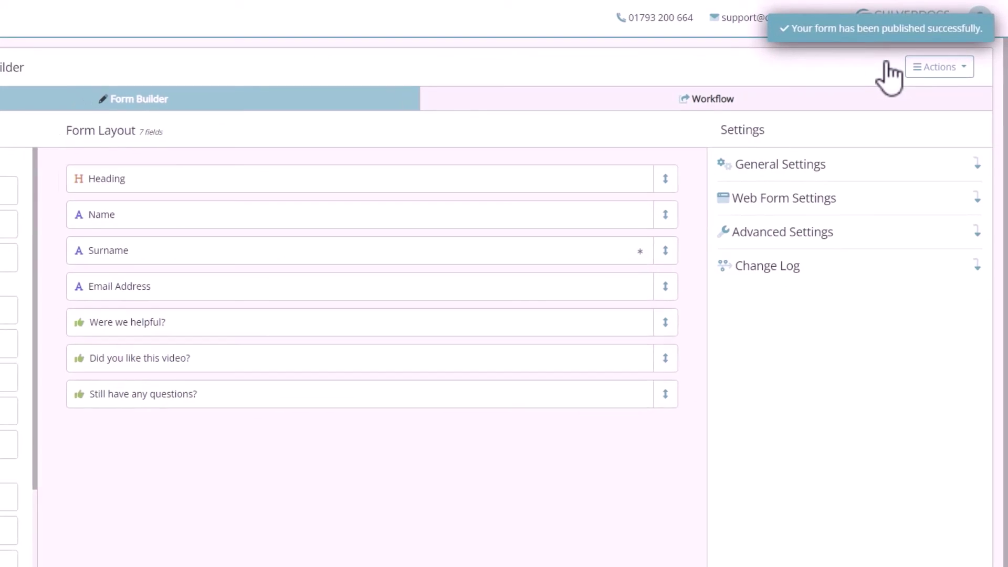